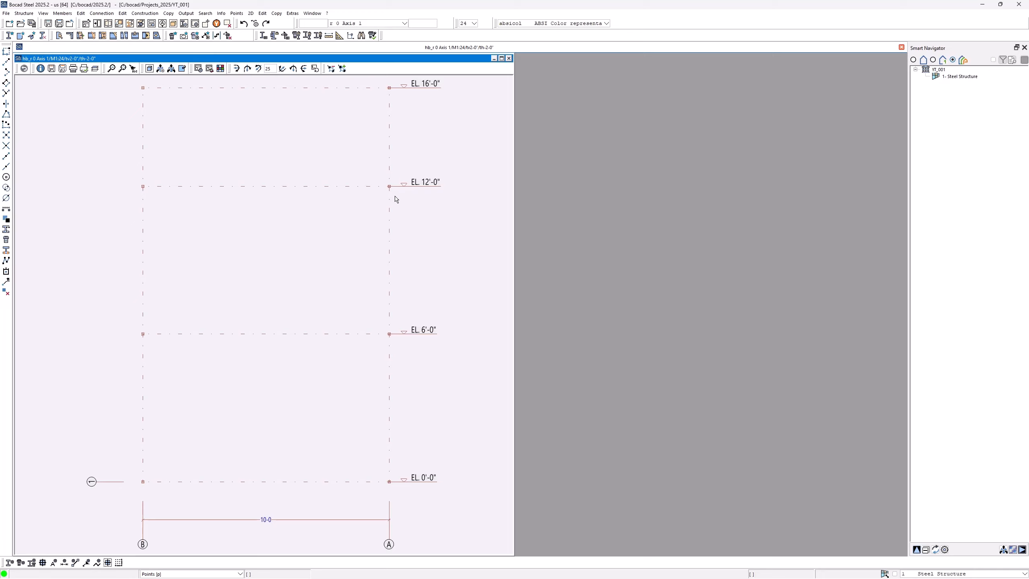
Examine the axis 1 elevation grid between axes A and B, including a close look at the EL. 12'-0" level mark
scroll(395, 199, "up", 6)
scroll(396, 199, "down", 6)
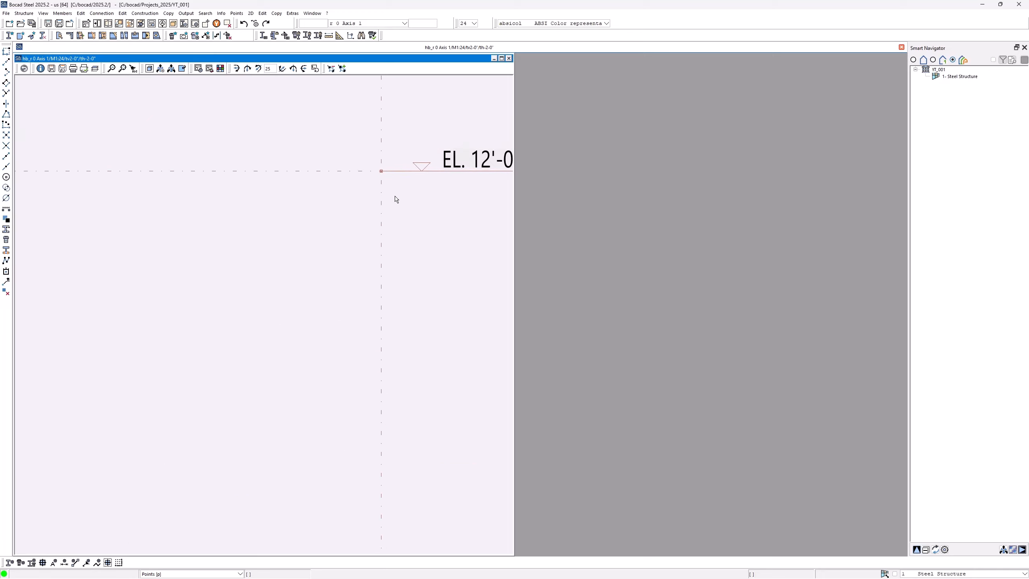
scroll(396, 199, "up", 5)
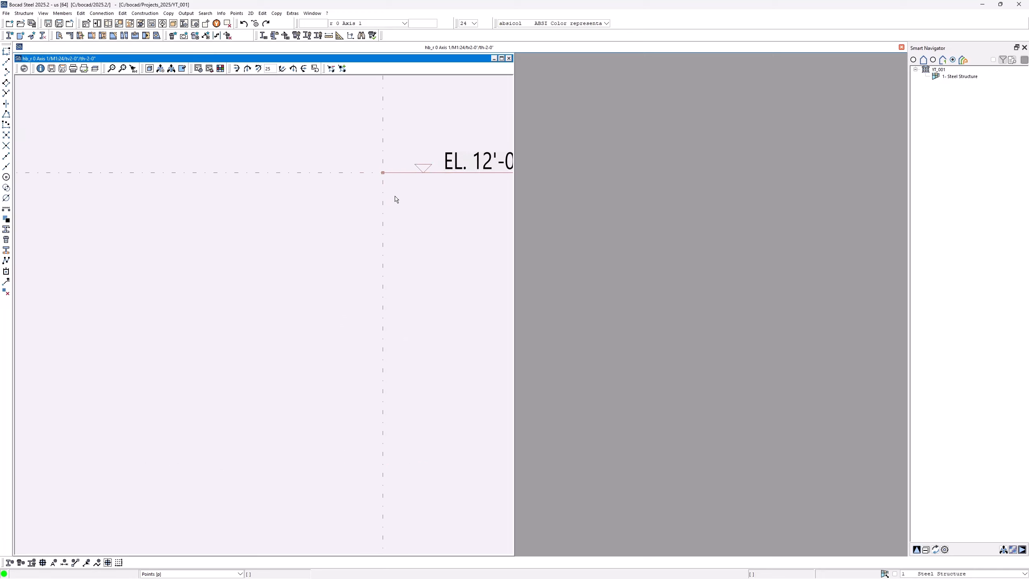
scroll(396, 199, "down", 2)
scroll(395, 201, "down", 4)
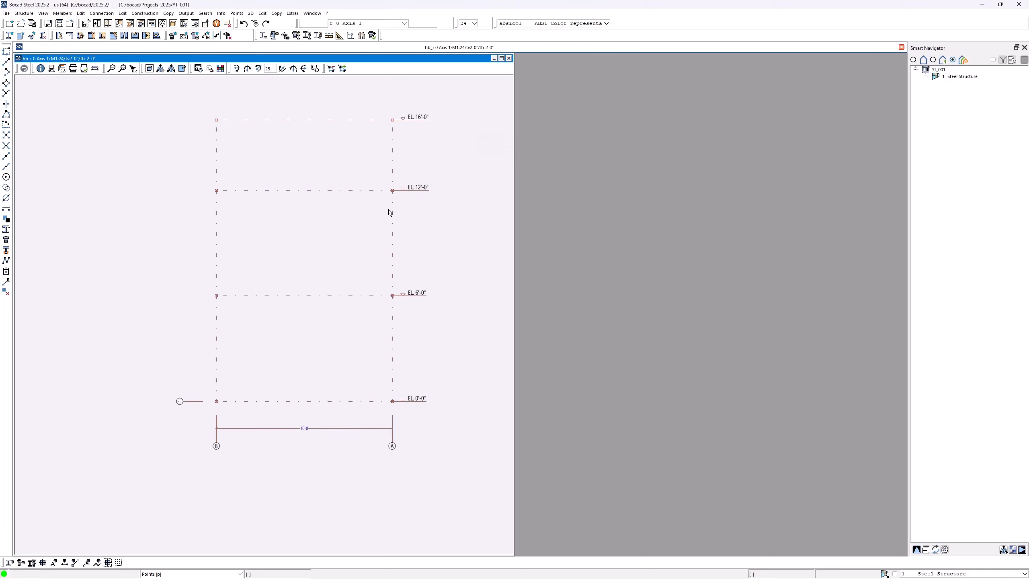
scroll(390, 212, "up", 3)
scroll(389, 213, "down", 2)
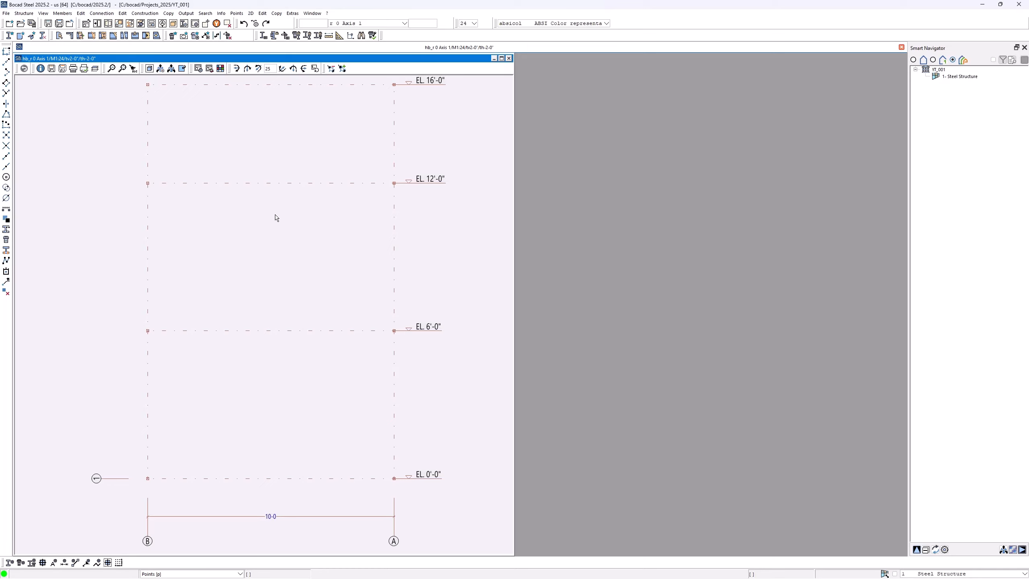
left_click_drag(276, 215, 337, 223)
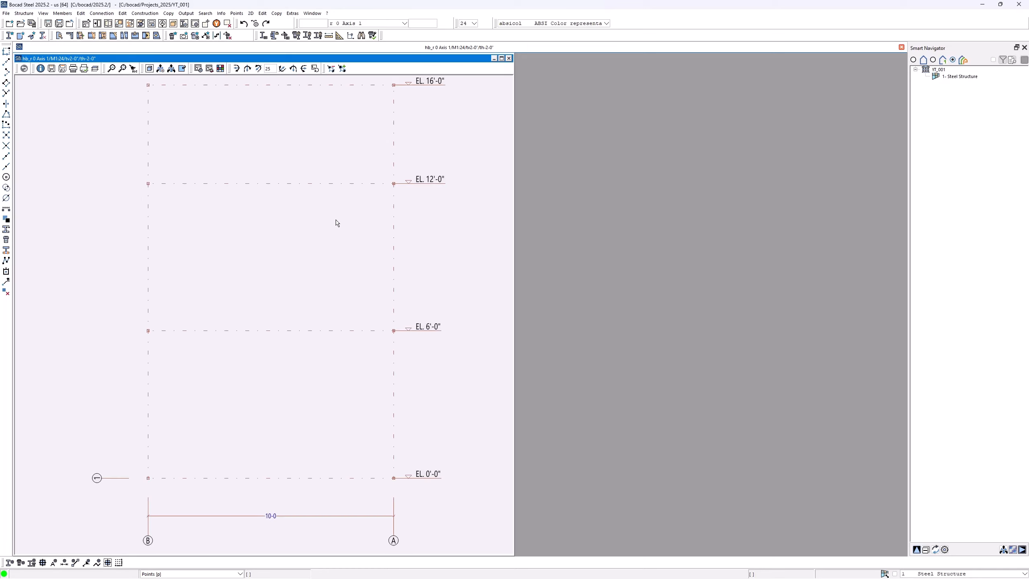
left_click_drag(378, 155, 454, 210)
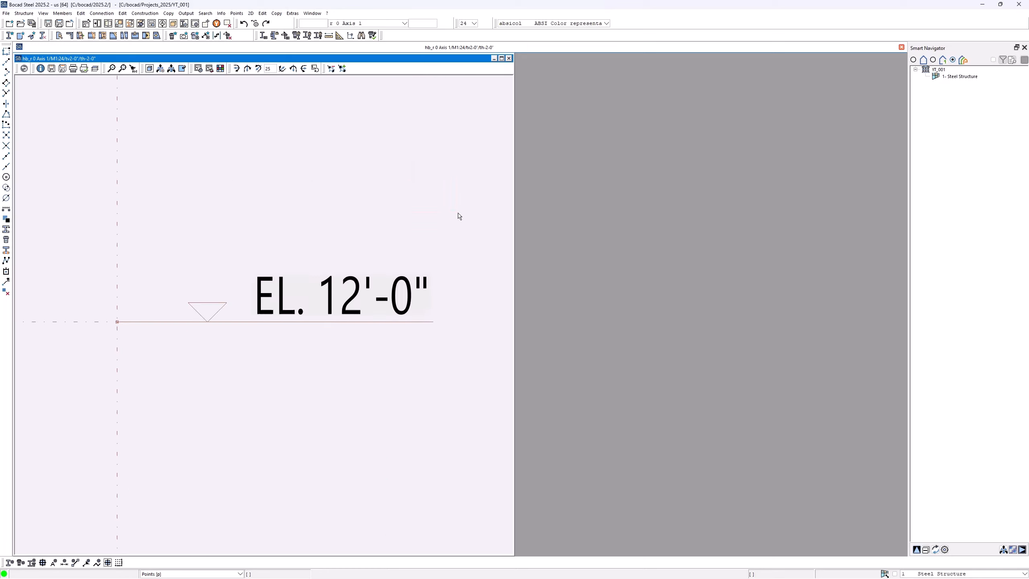
double_click(459, 213)
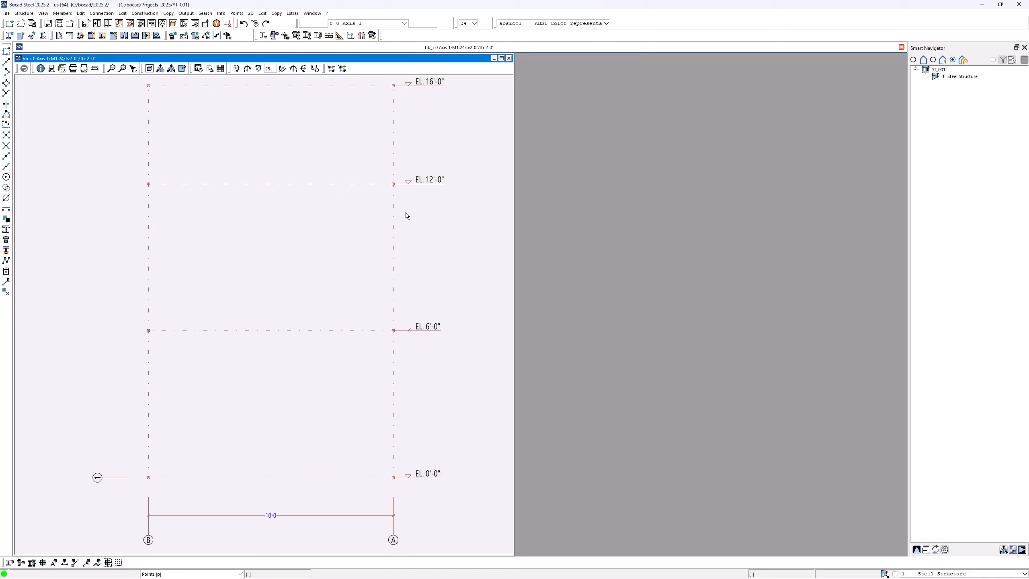
mouse_move(407, 213)
middle_mouse_down()
mouse_move(324, 212)
mouse_move(435, 220)
mouse_move(340, 223)
mouse_move(343, 189)
mouse_move(374, 327)
mouse_move(404, 227)
mouse_move(388, 212)
mouse_move(409, 333)
mouse_move(395, 220)
mouse_move(394, 230)
mouse_move(384, 219)
middle_mouse_up()
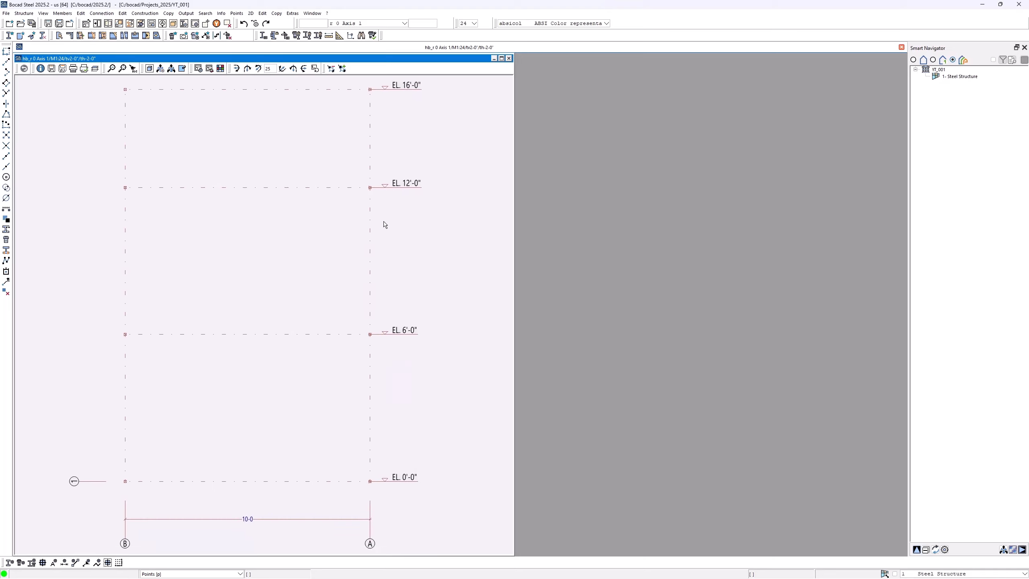
middle_click(383, 221)
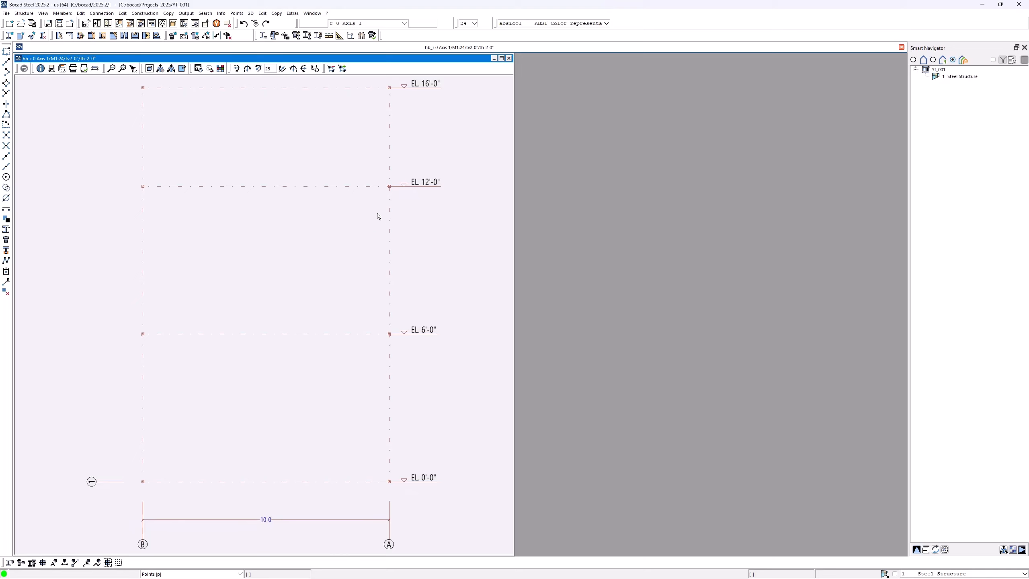
Create a W10x30 profile along EL. 12'-0" from axis B to axis A
left_click(67, 14)
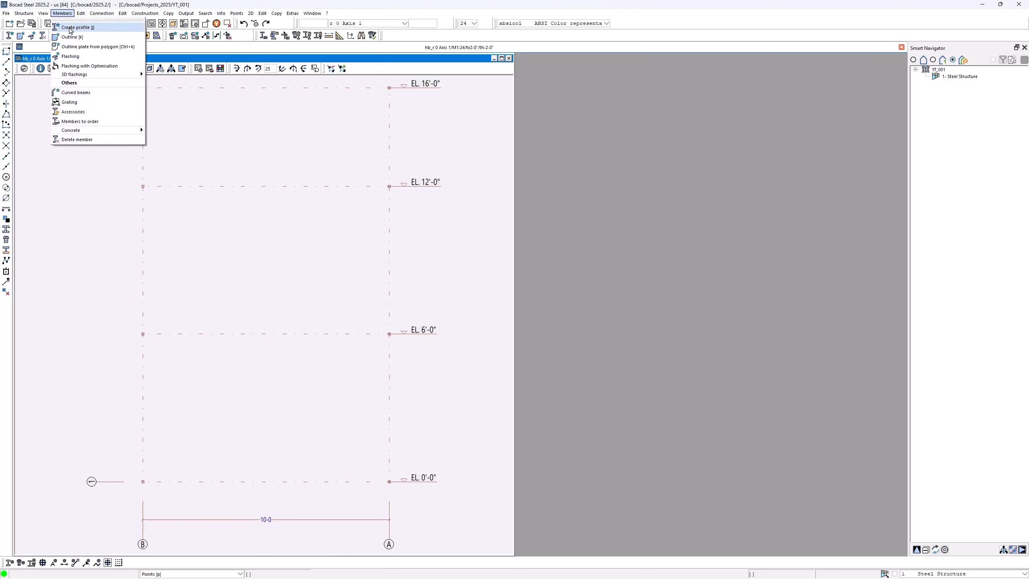
left_click(71, 27)
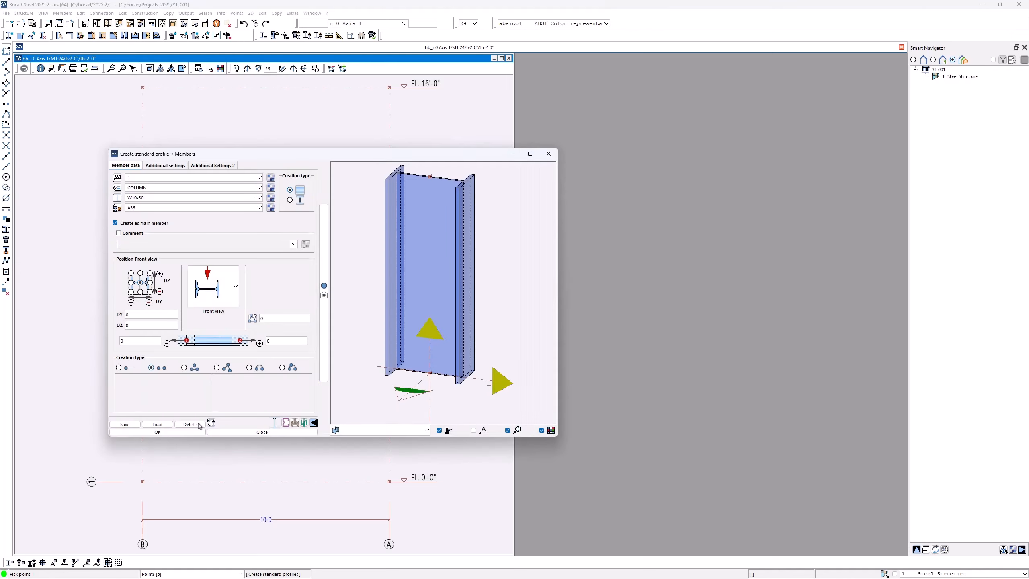
left_click(195, 432)
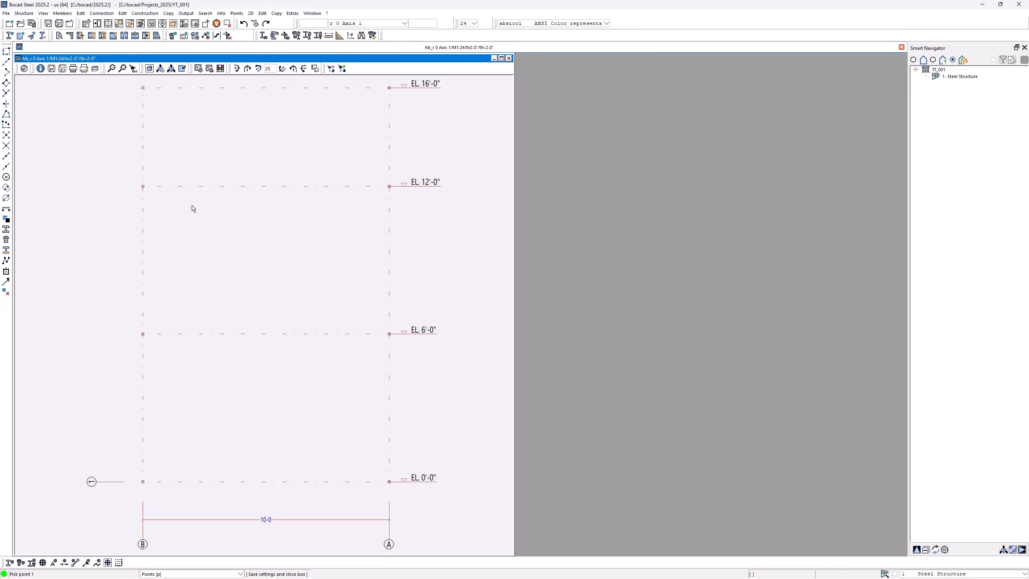
left_click(142, 186)
left_click(389, 188)
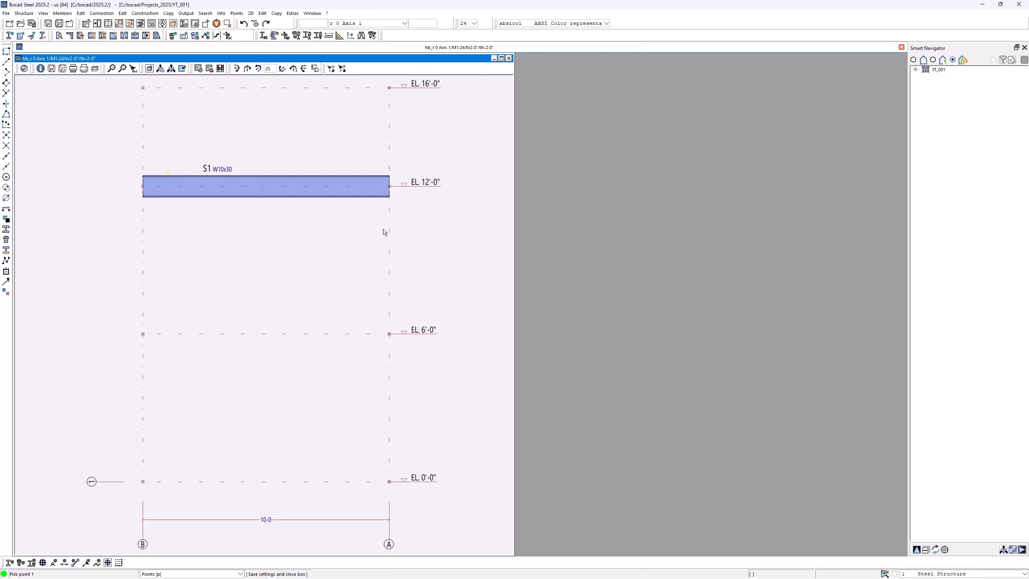
Add a W10x30 member down axis A from EL. 12'-0" to EL. 6'-0" and another along EL. 6'-0" to axis B
left_click(389, 187)
left_click(389, 332)
left_click(389, 333)
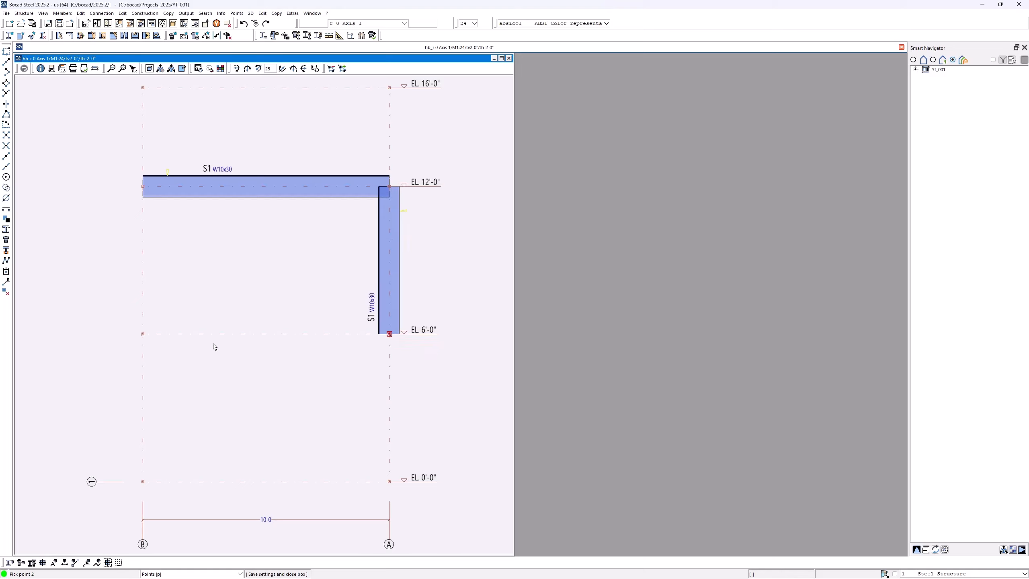
left_click(143, 335)
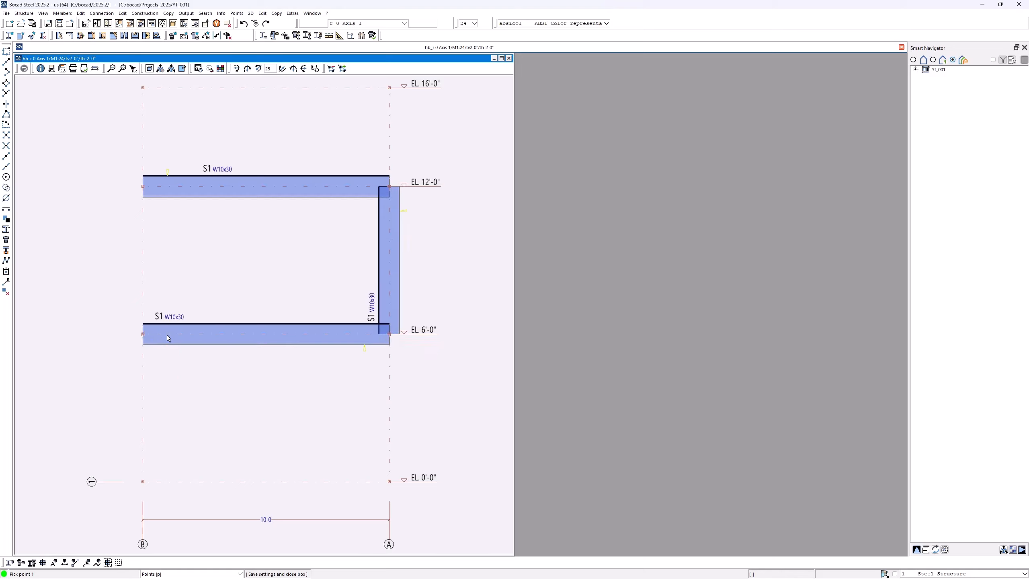
Change the profile to HSS6X6X1/4 and create a vertical member on axis B from EL. 0'-0" to EL. 6'-0"
right_click(168, 335)
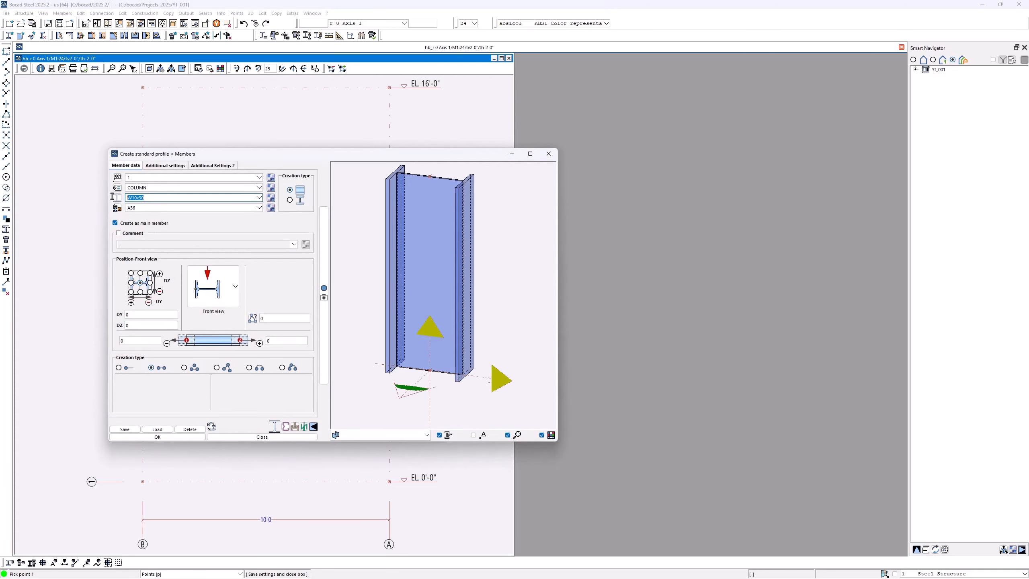
left_click(259, 197)
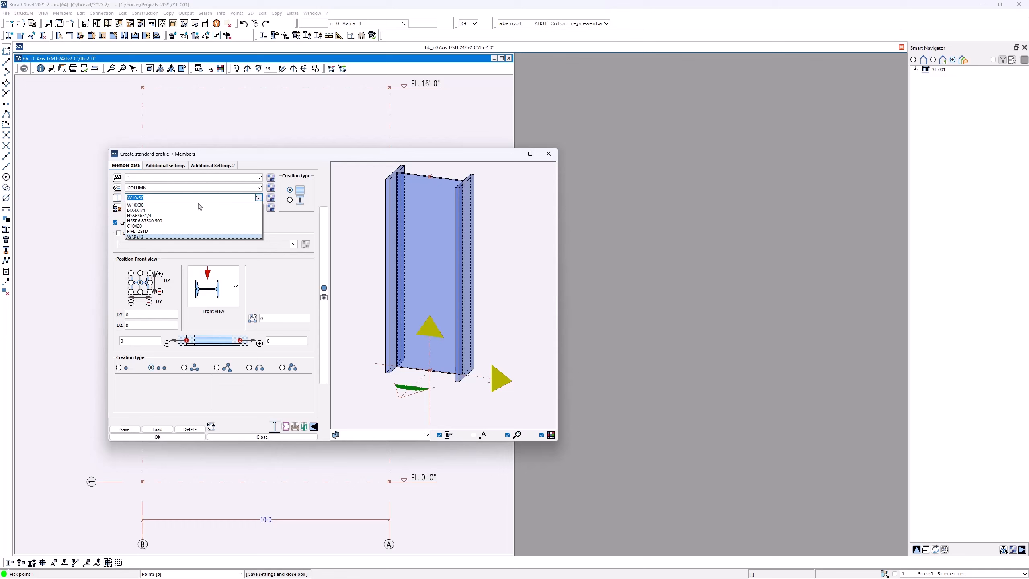
left_click(185, 215)
left_click(171, 436)
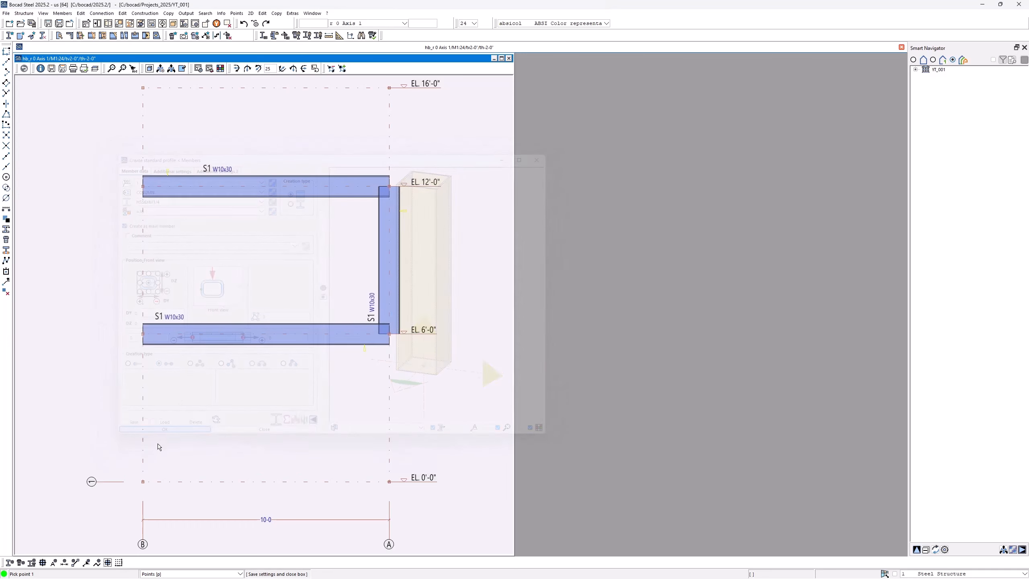
left_click(142, 481)
left_click(143, 334)
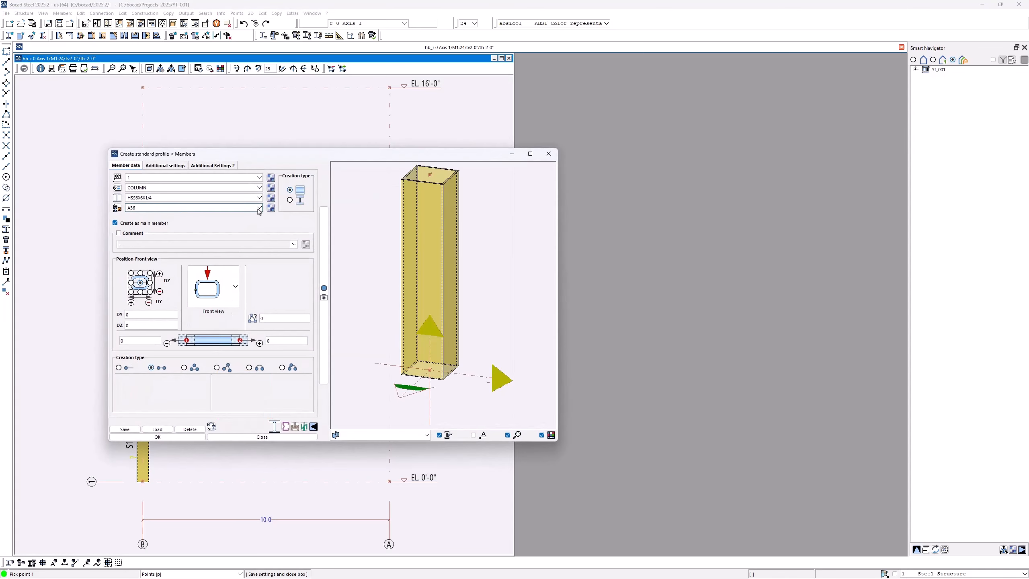
Change the profile to PIPE12STD and create a member along EL. 0'-0" from axis B to axis A
left_click(258, 197)
left_click(198, 232)
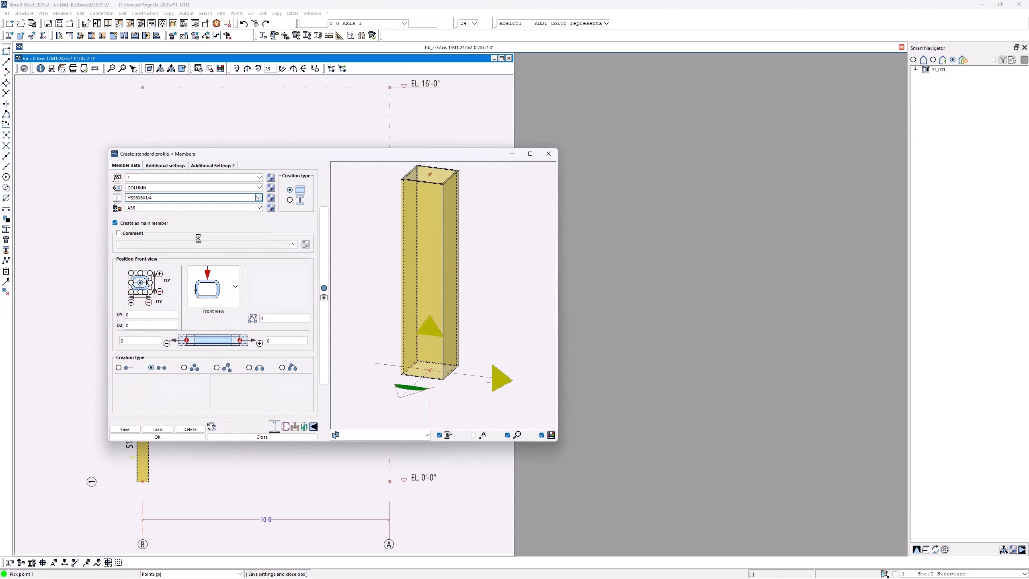
left_click(158, 436)
left_click(143, 481)
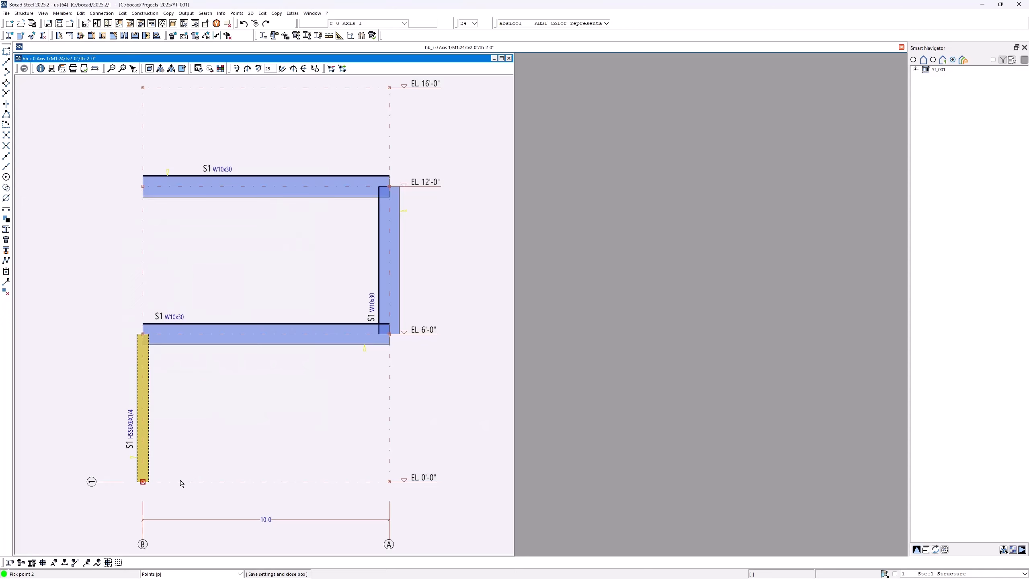
left_click(389, 481)
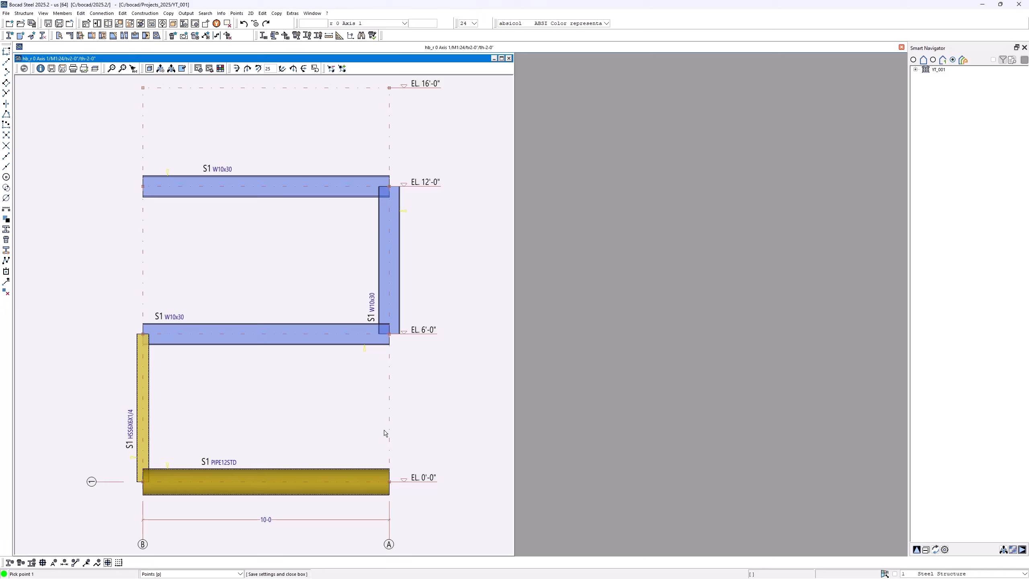
key("Escape")
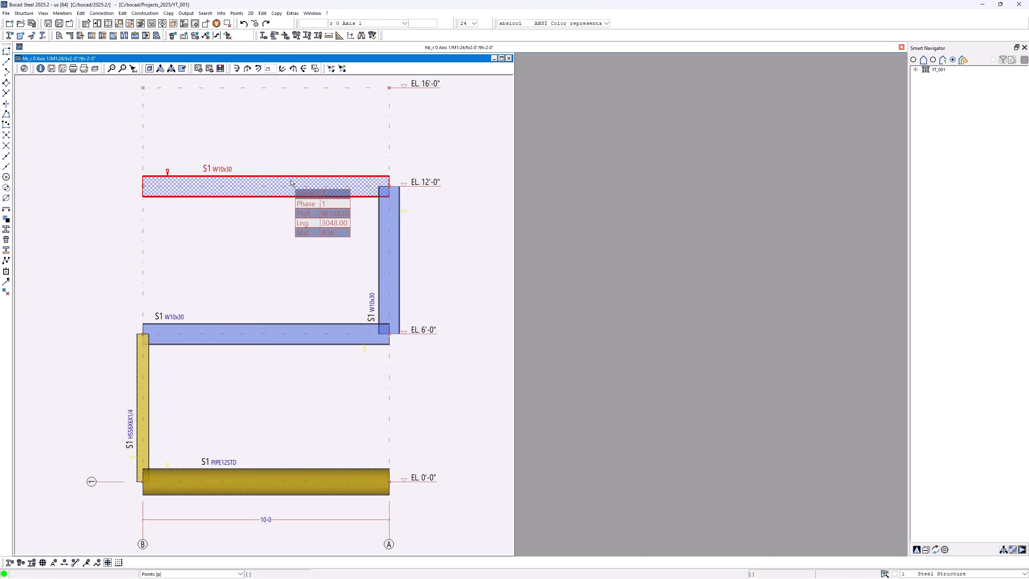
Start deleting members directly from the 3D model and select the three W10x30 members with a selection window
key("Delete")
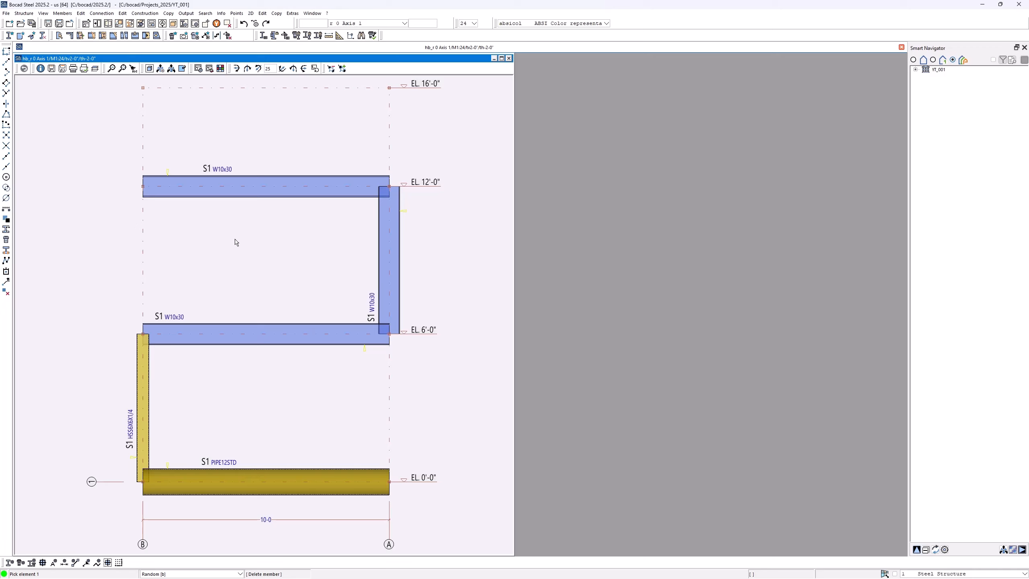
right_click(240, 246)
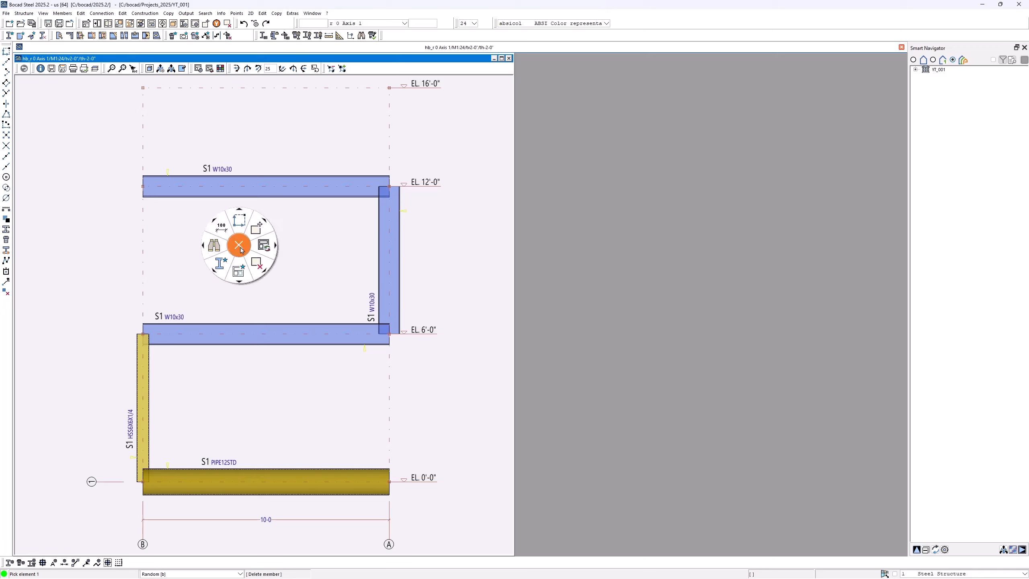
left_click(259, 265)
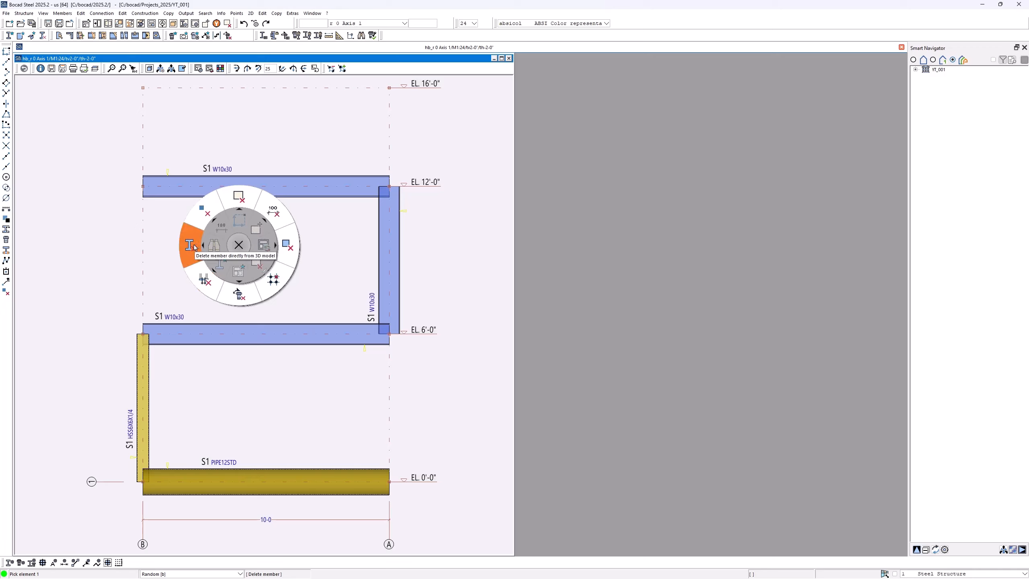
left_click(194, 247)
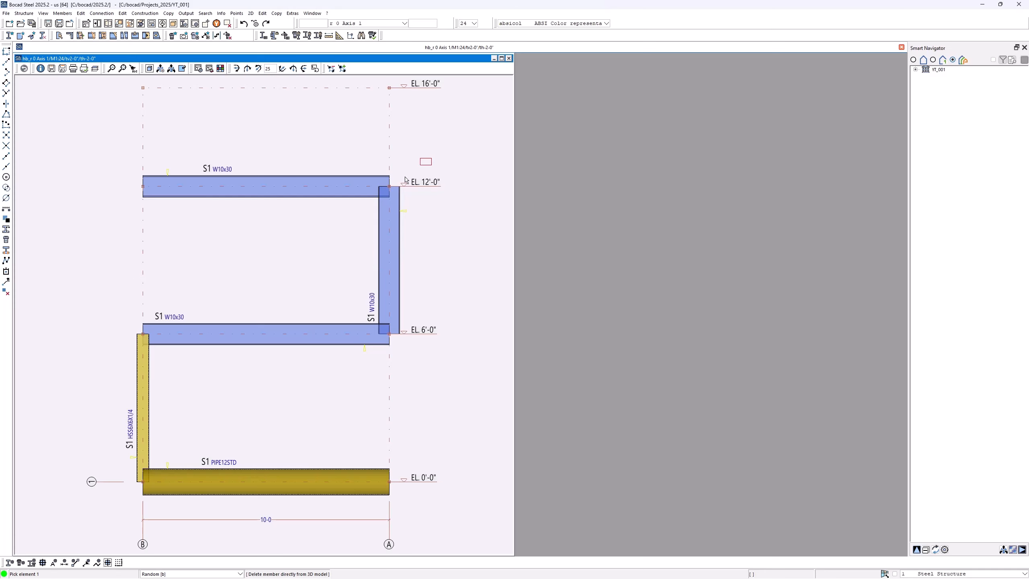
left_click_drag(431, 158, 165, 332)
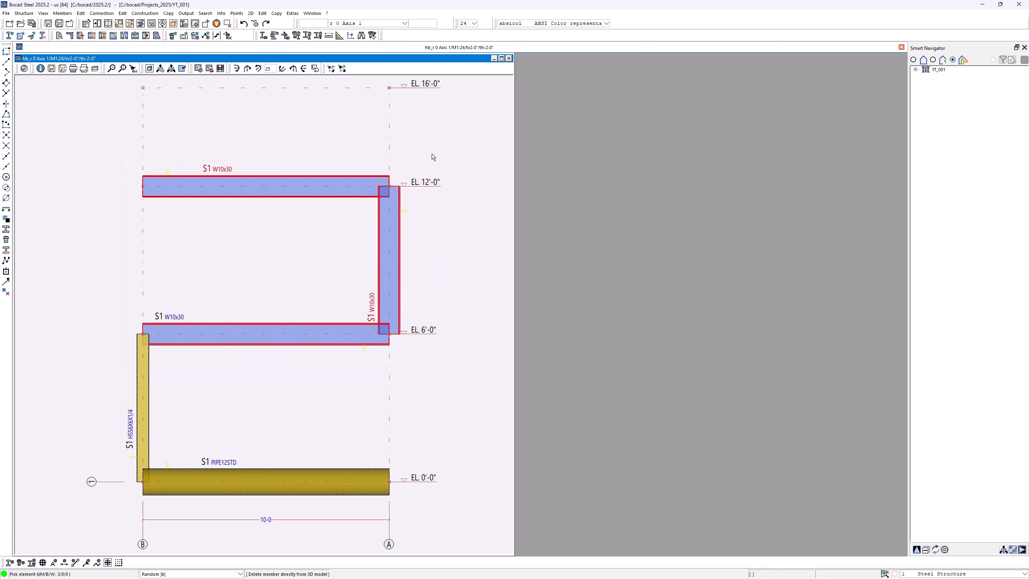
left_click_drag(433, 157, 207, 380)
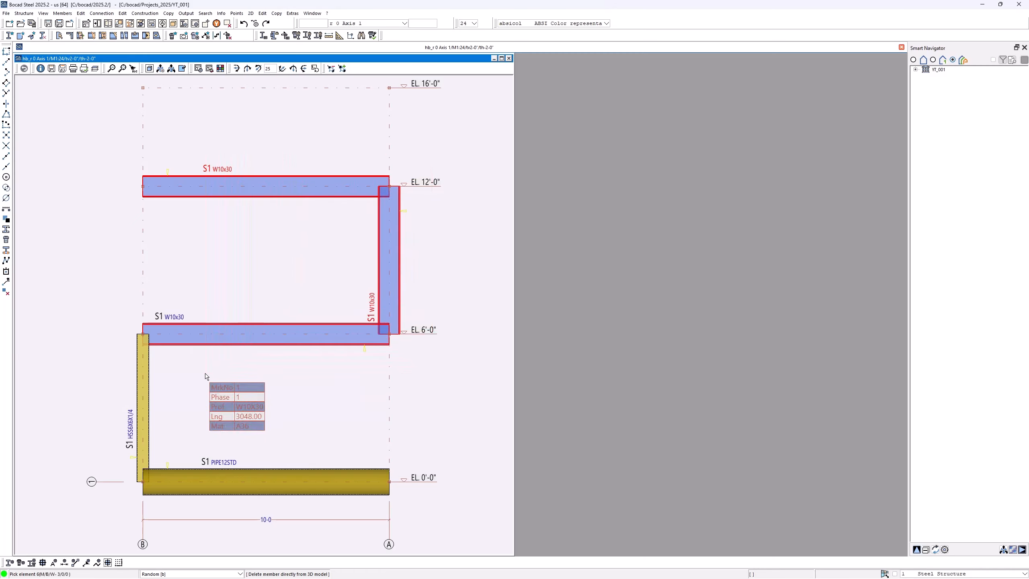
Add the HSS6X6X1/4 member on axis B and the PIPE12STD member at EL. 0'-0" to the deletion selection
left_click(155, 378)
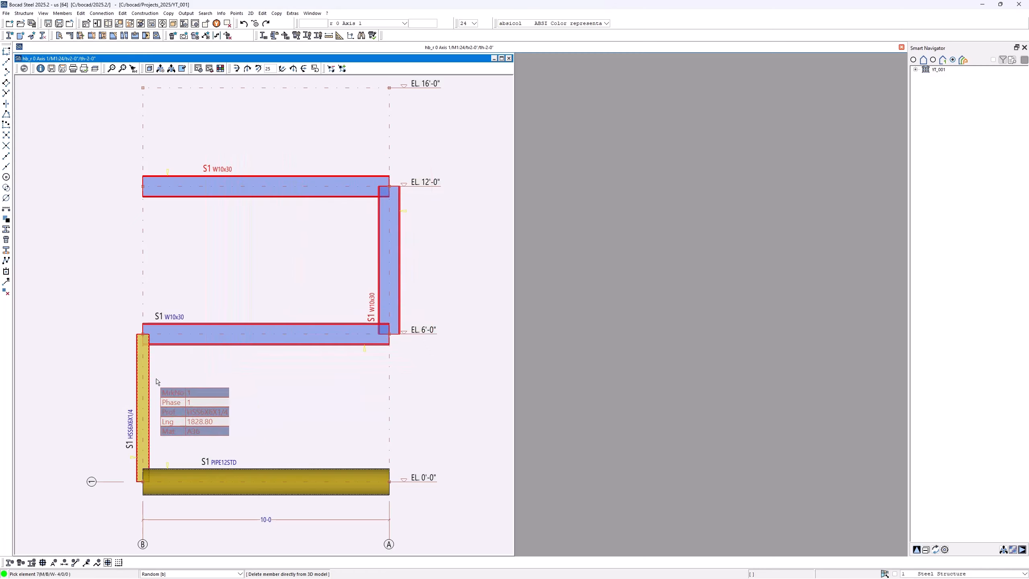
left_click(224, 446)
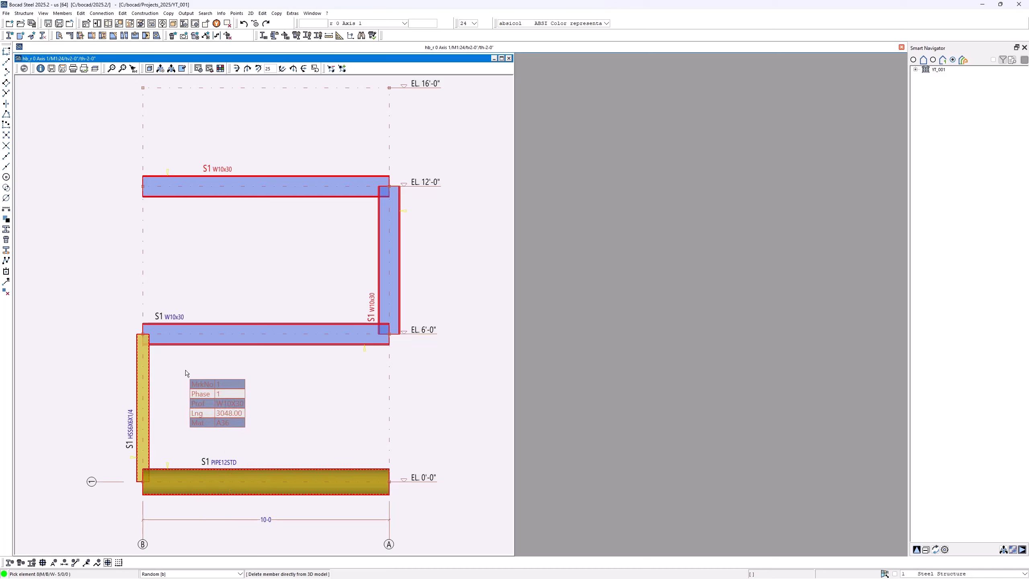
left_click_drag(184, 370, 107, 409)
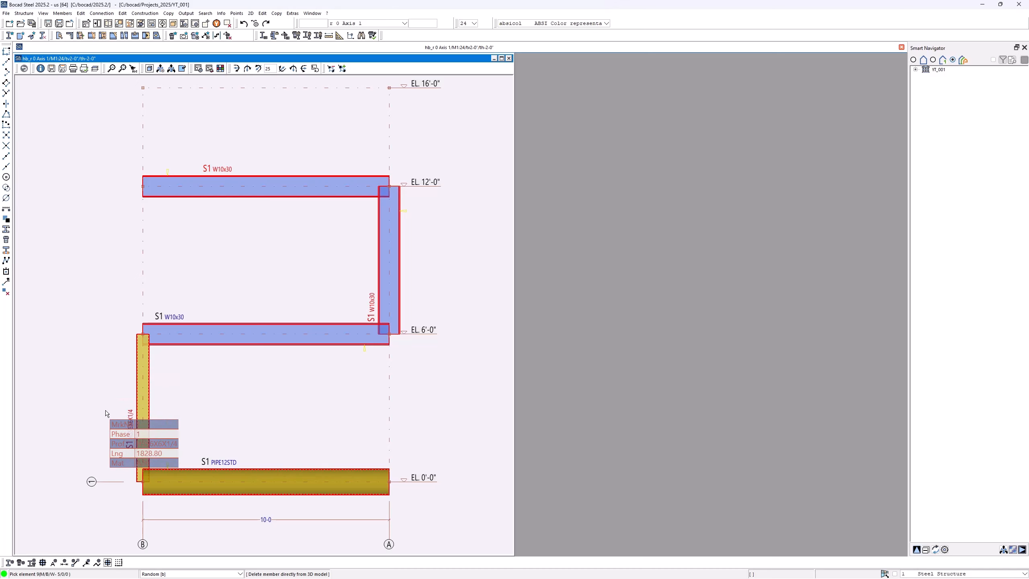
Deselect the HSS6X6X1/4 member and the W10x30 and PIPE12STD members, and cancel the delete command
left_click(150, 377)
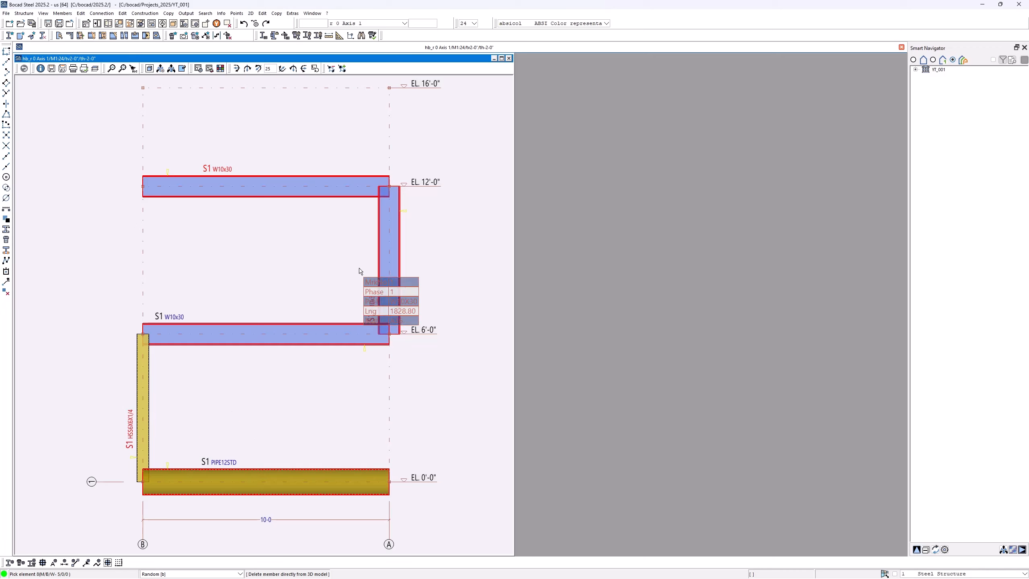
left_click_drag(423, 145, 194, 517)
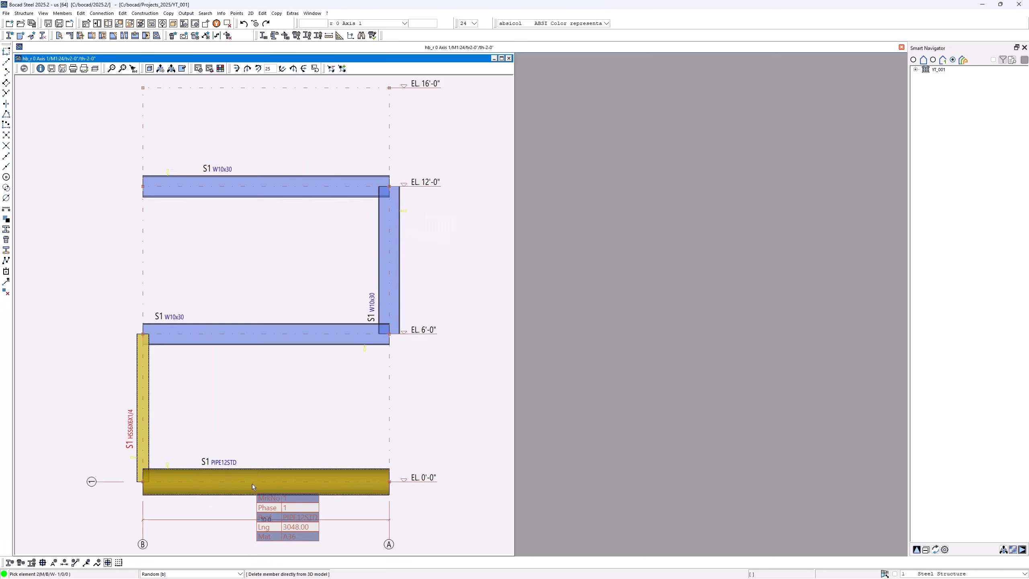
key("Escape")
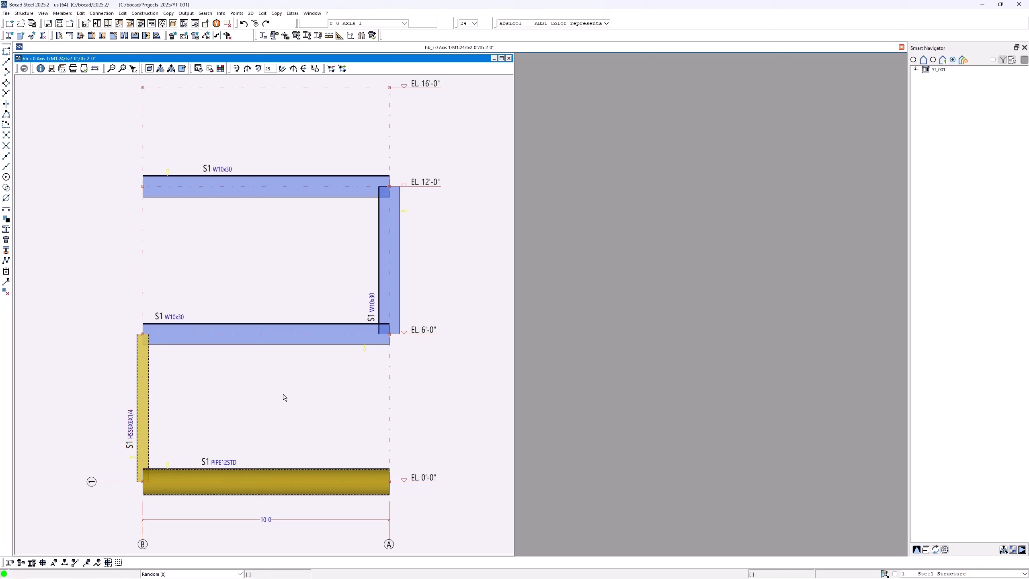
Undo the creation of the PIPE12STD, HSS6X6X1/4 and three W10x30 members one at a time, accepting each undo
left_click(243, 24)
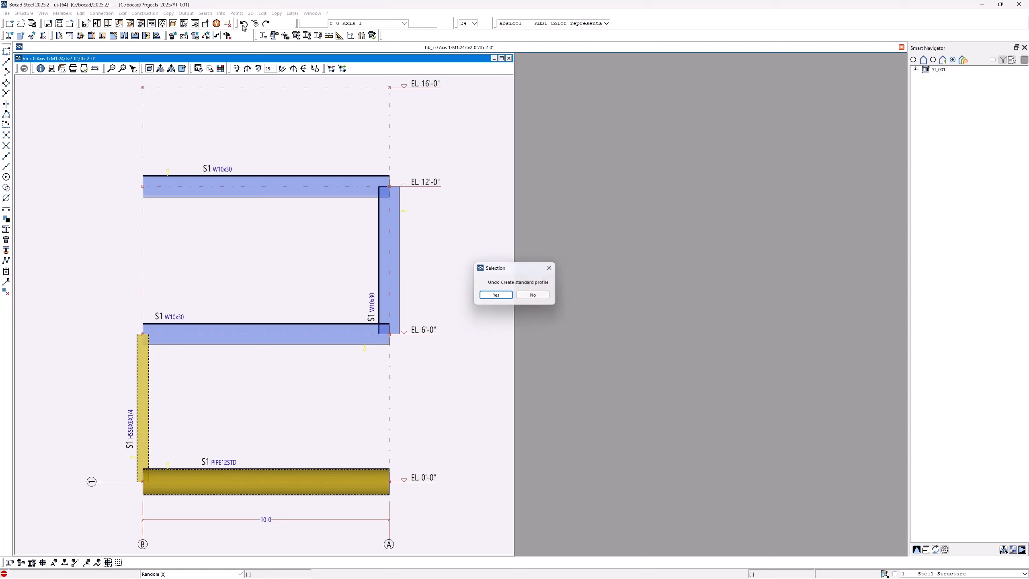
key("Return")
left_click(243, 25)
key("Return")
left_click(243, 25)
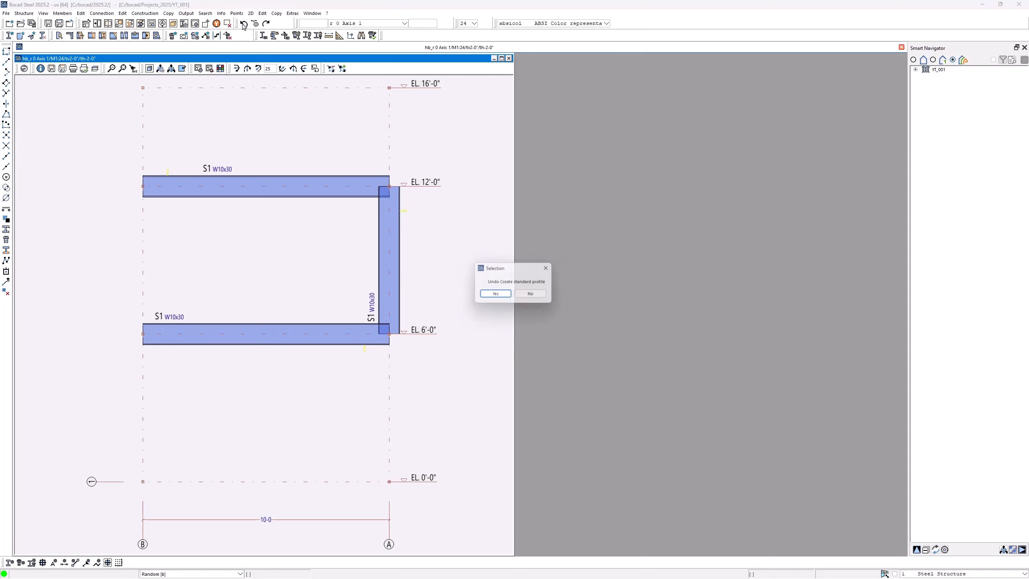
key("Return")
left_click(243, 24)
key("Return")
left_click(243, 24)
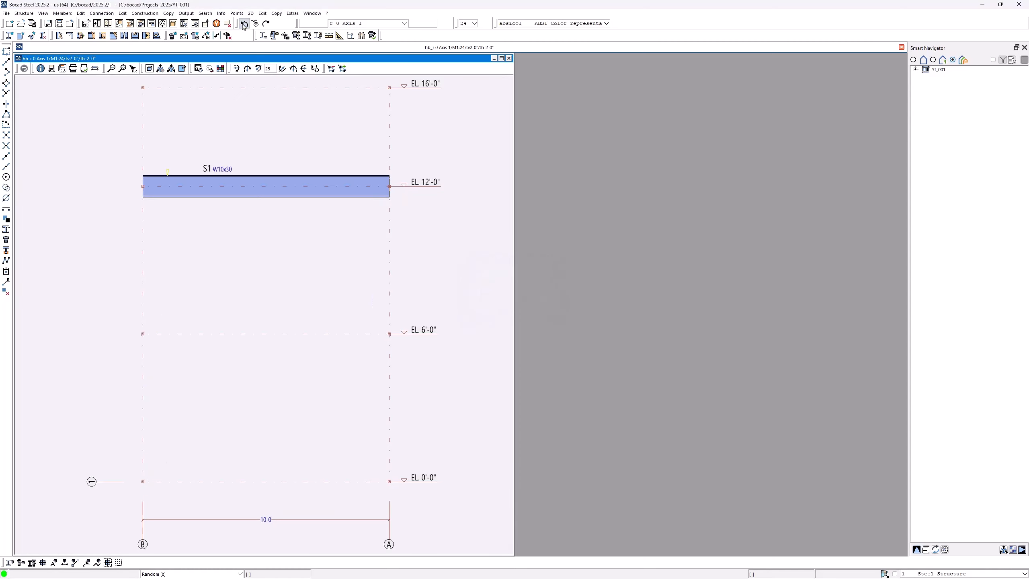
key("Return")
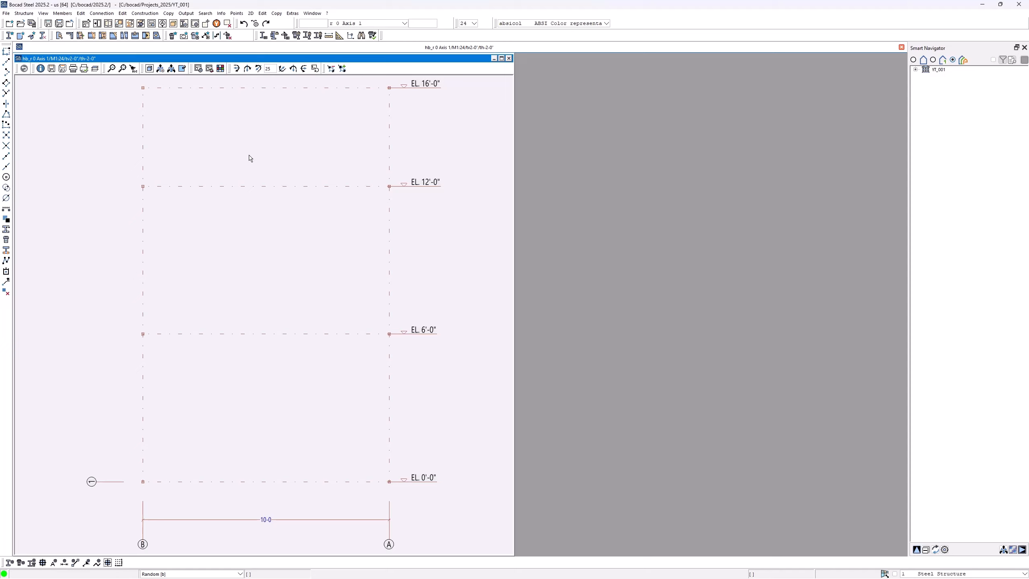
Redo the creation of the three W10x30, HSS6X6X1/4 and PIPE12STD members one at a time, accepting each redo
left_click(266, 24)
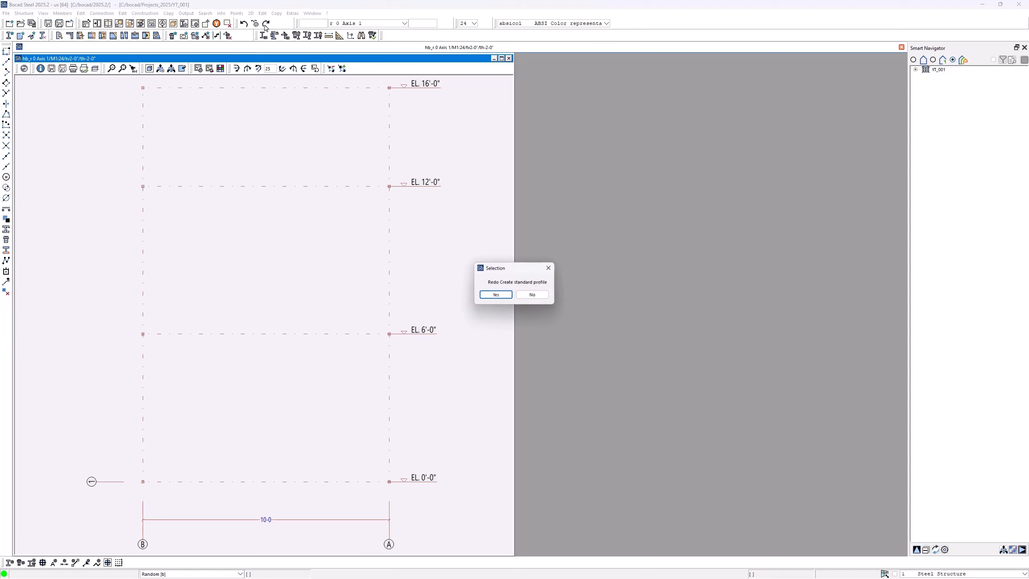
key("Return")
left_click(266, 24)
key("Return")
left_click(266, 25)
key("Return")
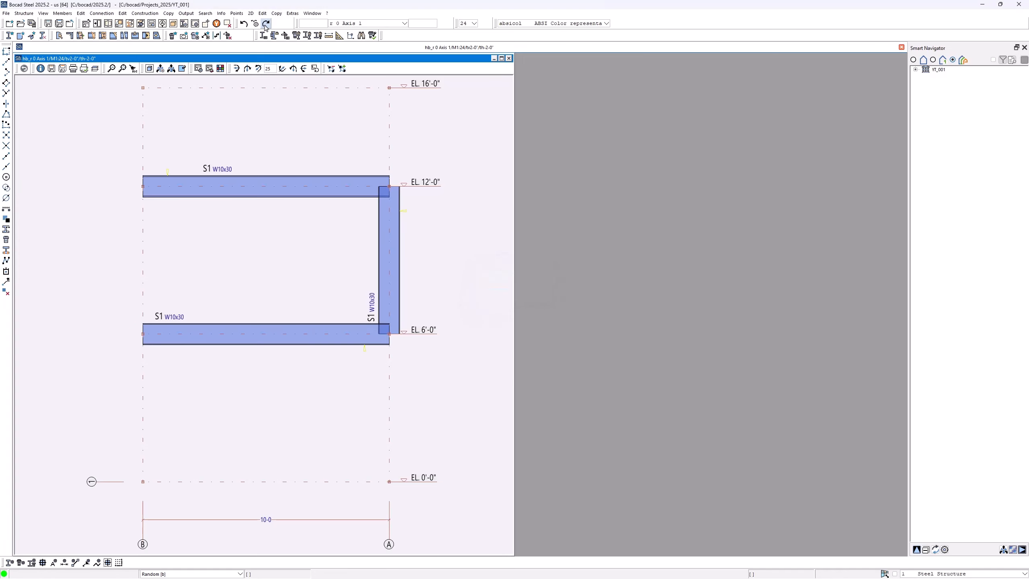
left_click(266, 24)
key("Return")
left_click(266, 24)
key("Return")
left_click(266, 25)
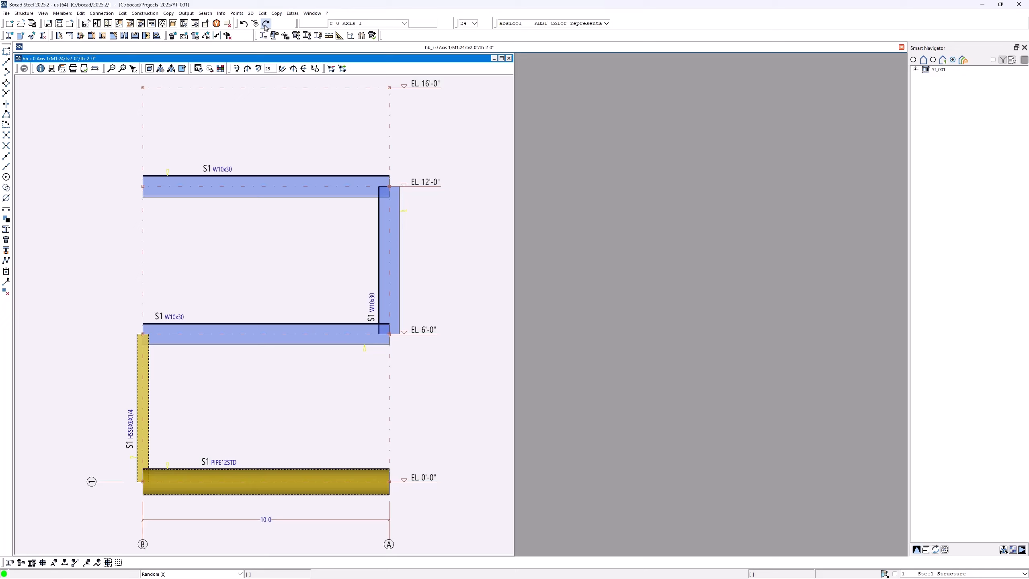
Delete all five members in the axis 1 view with the Delete member command, selecting them together with one window
right_click(240, 116)
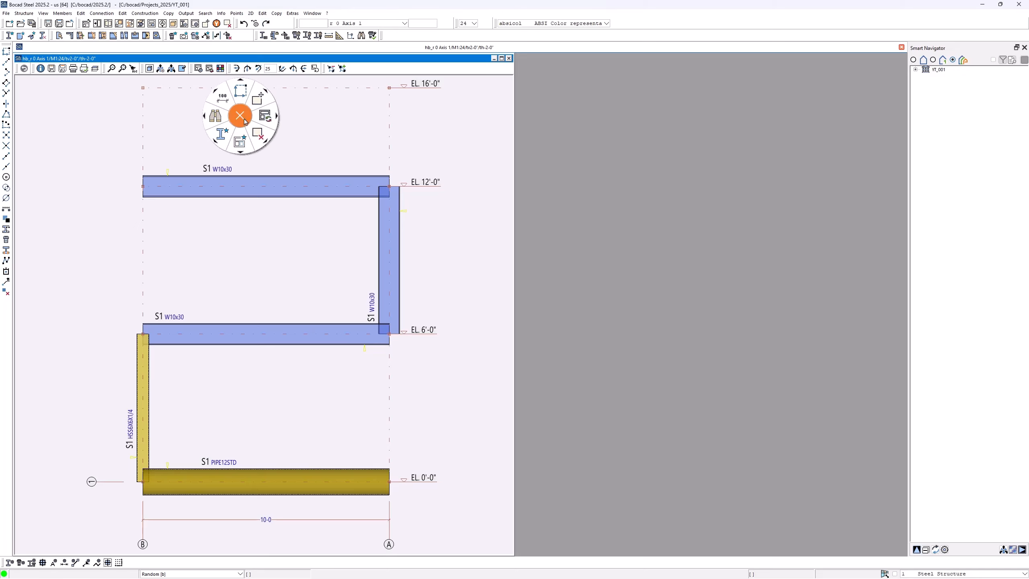
left_click(244, 119)
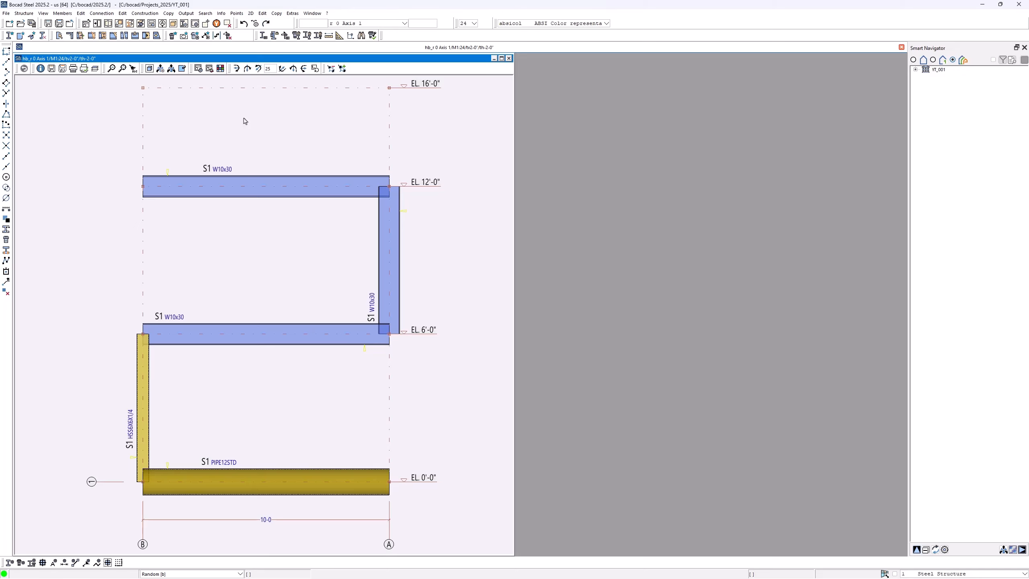
left_click(59, 15)
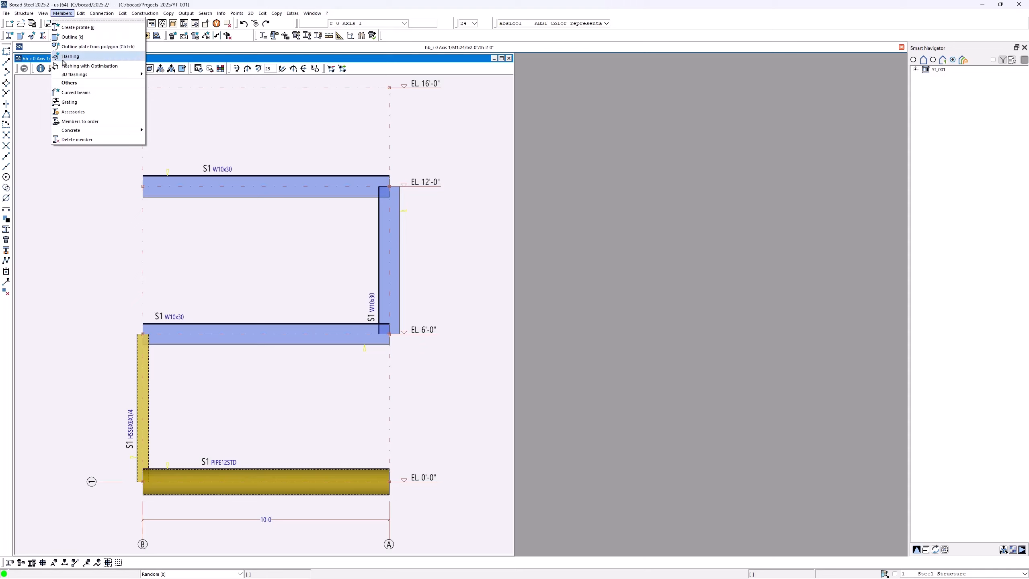
left_click(82, 142)
left_click_drag(85, 119, 437, 529)
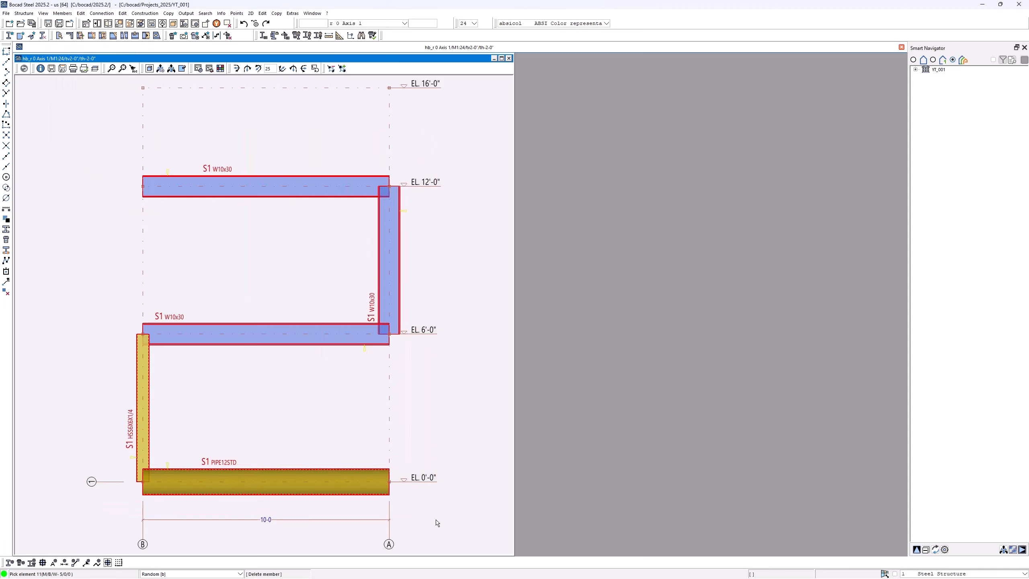
right_click(435, 523)
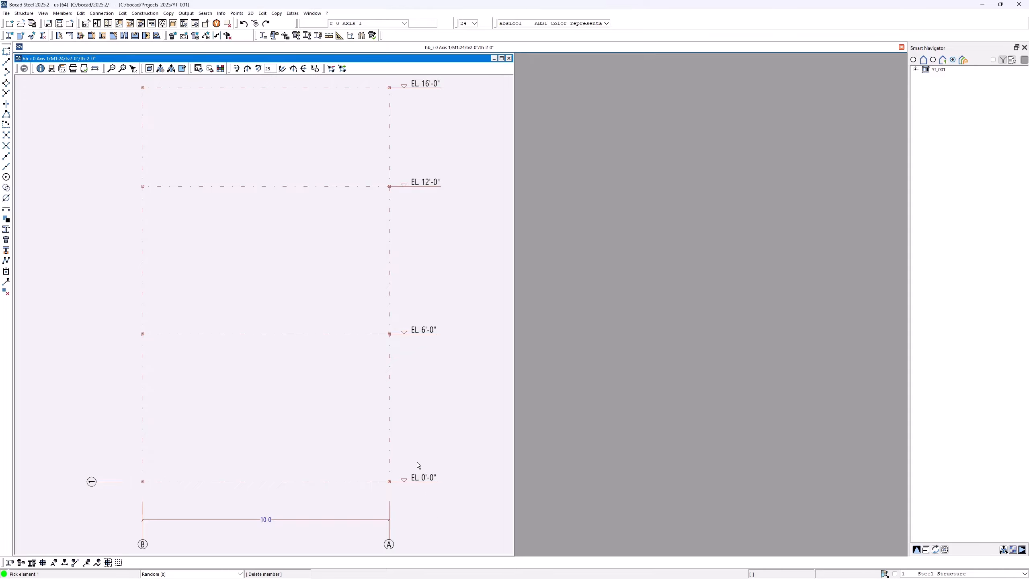